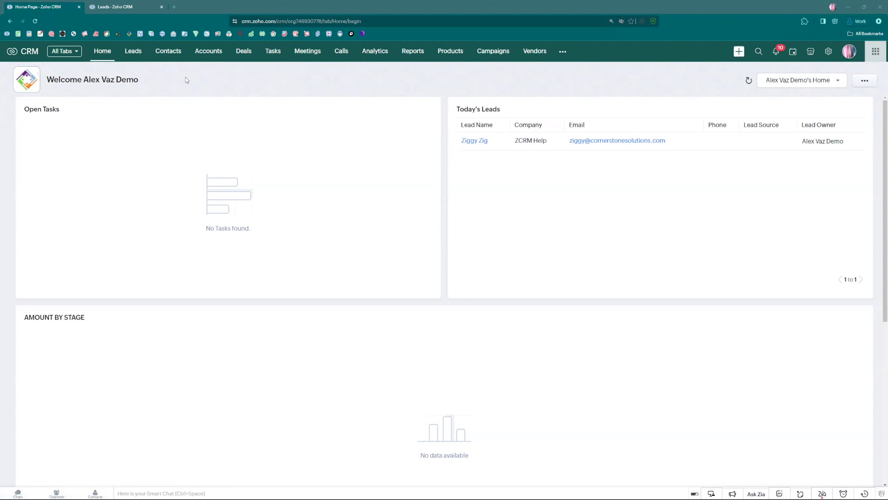
Open Zoho CRM Setup from the gear icon in the top navigation bar
left_click(828, 52)
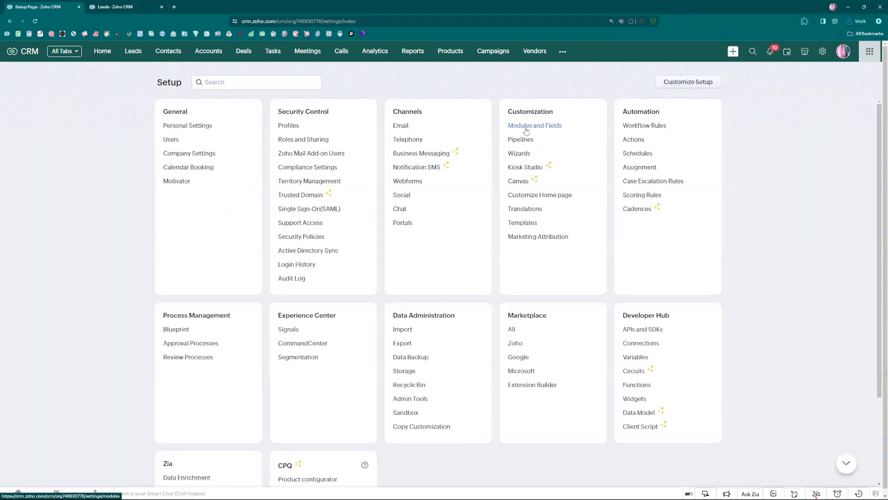
Go to Modules and Fields, pick Leads, and show its Record Locking Configuration tab
left_click(526, 129)
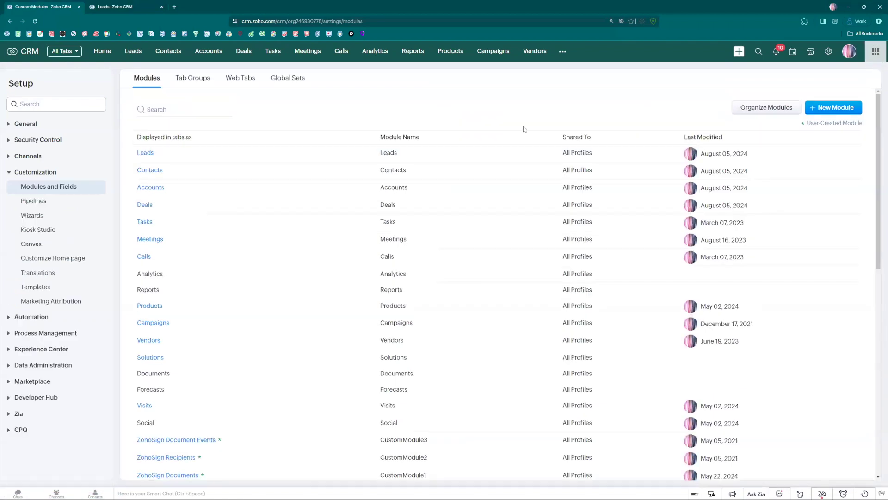
mouse_move(147, 158)
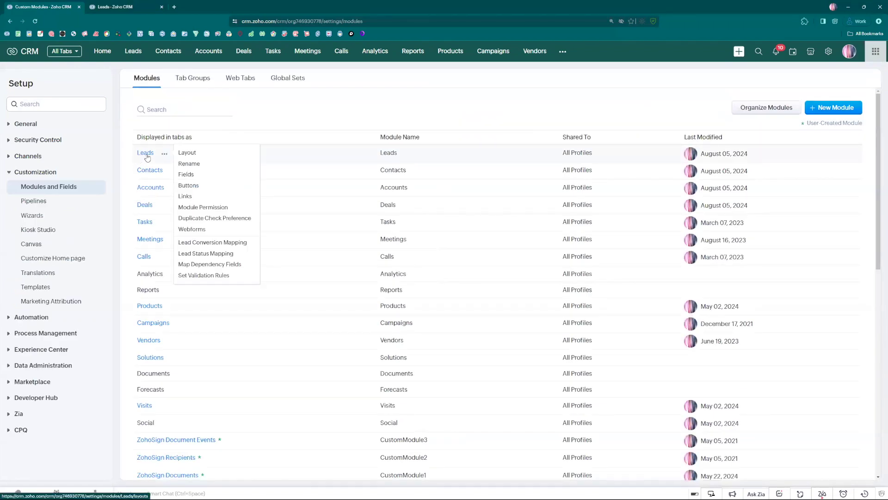
left_click(147, 158)
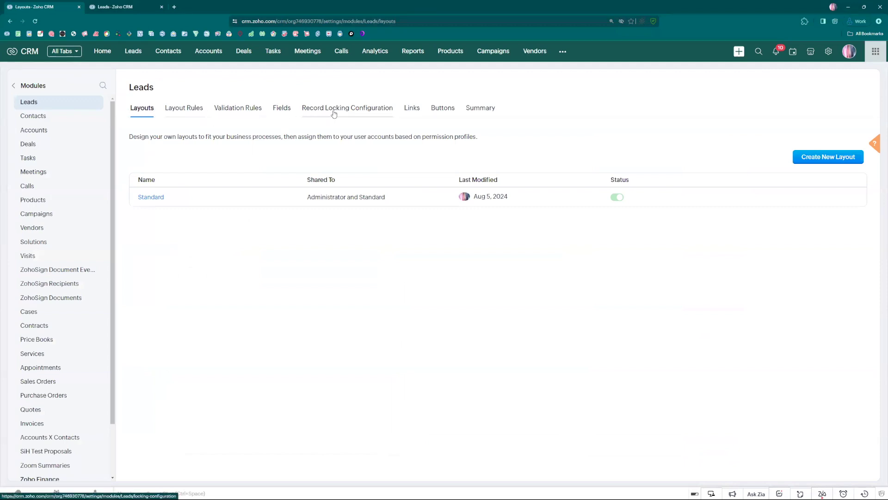
left_click(341, 111)
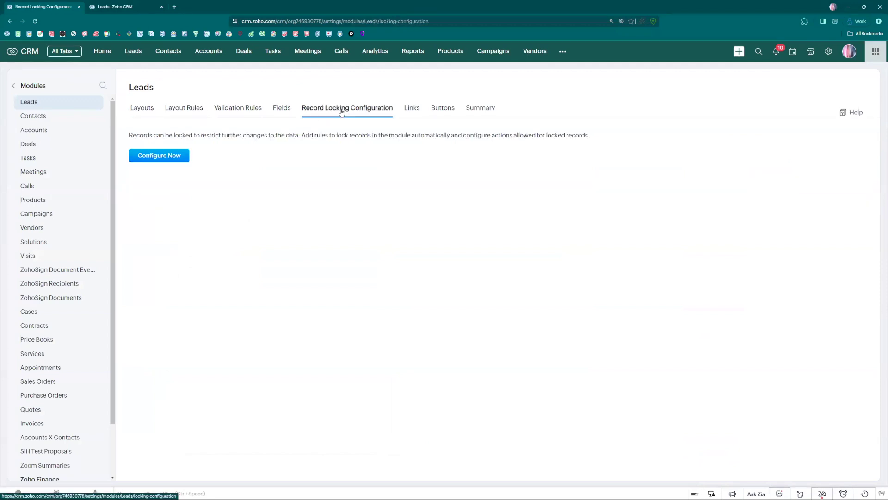
Begin Leads record locking with Configure Now and switch automatic locking on
left_click(168, 158)
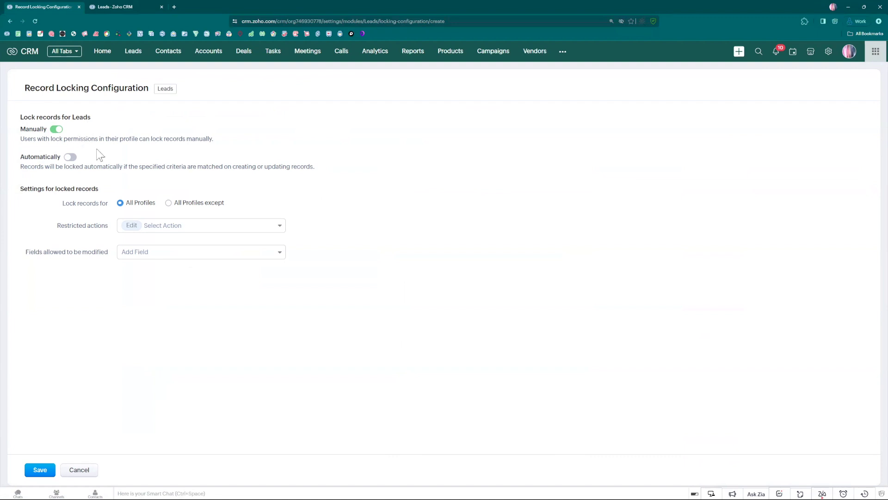
left_click(71, 157)
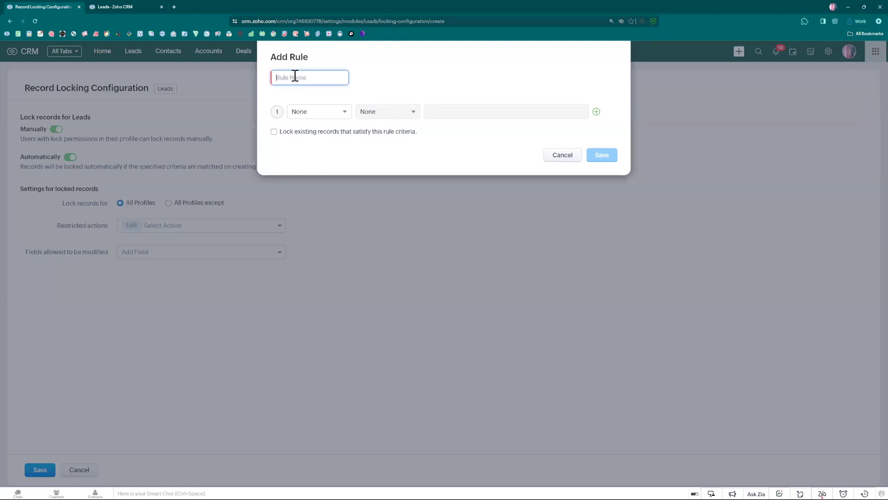
Save a rule named 'Lead Source is Empty' with the condition Lead Source is empty
type("Lead Source is Empty")
left_click(328, 112)
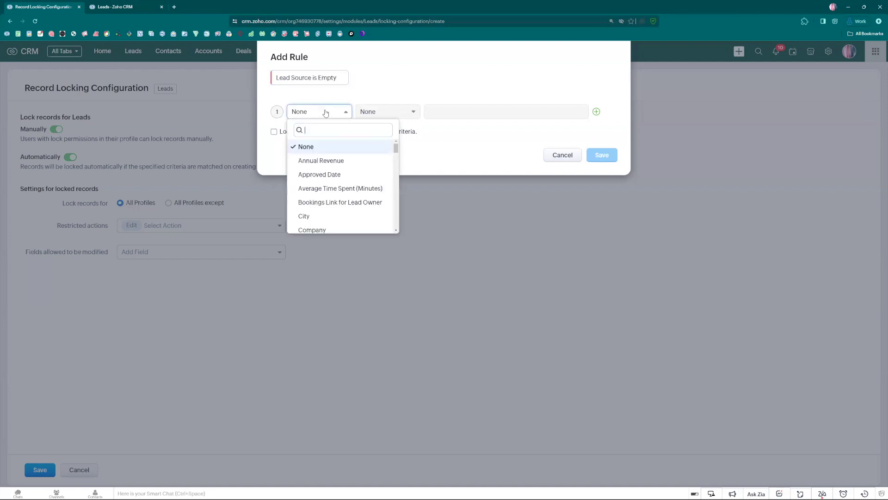
type("lead")
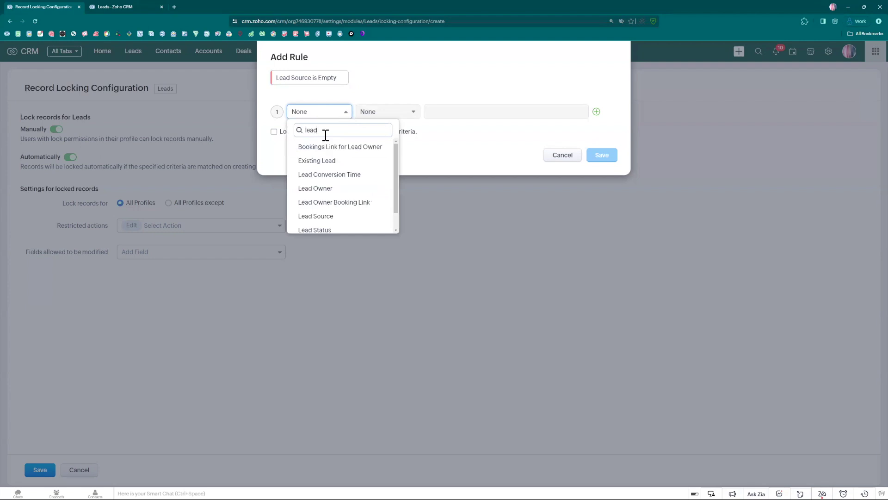
type(" source")
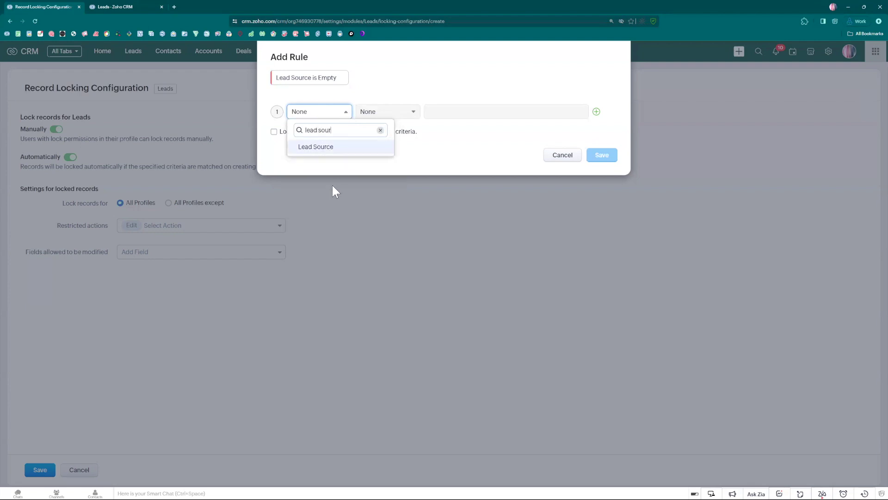
left_click(319, 145)
left_click(391, 116)
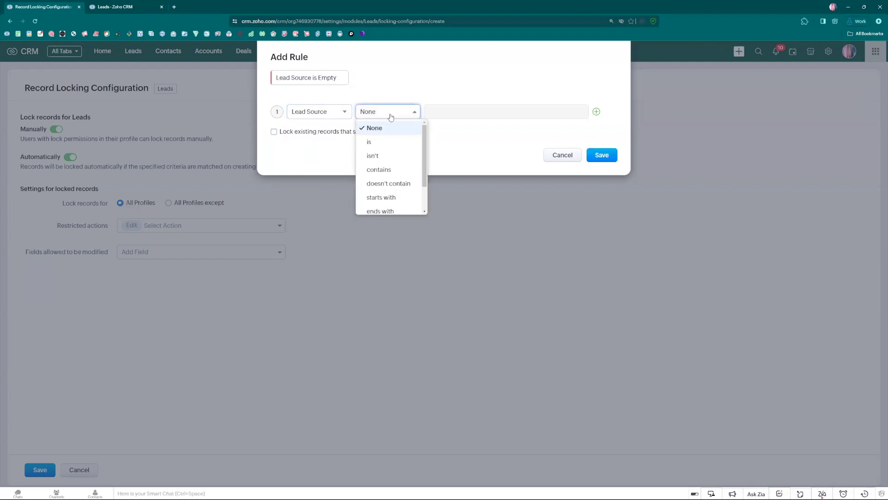
left_click(397, 192)
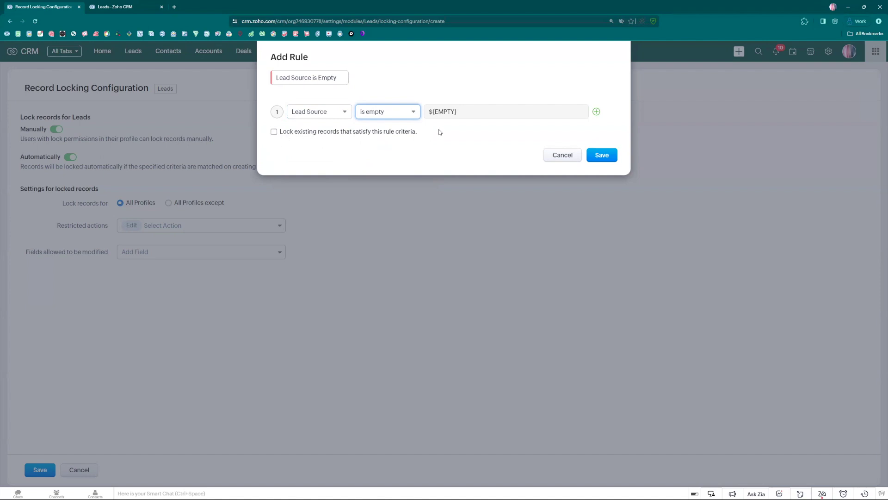
left_click(604, 158)
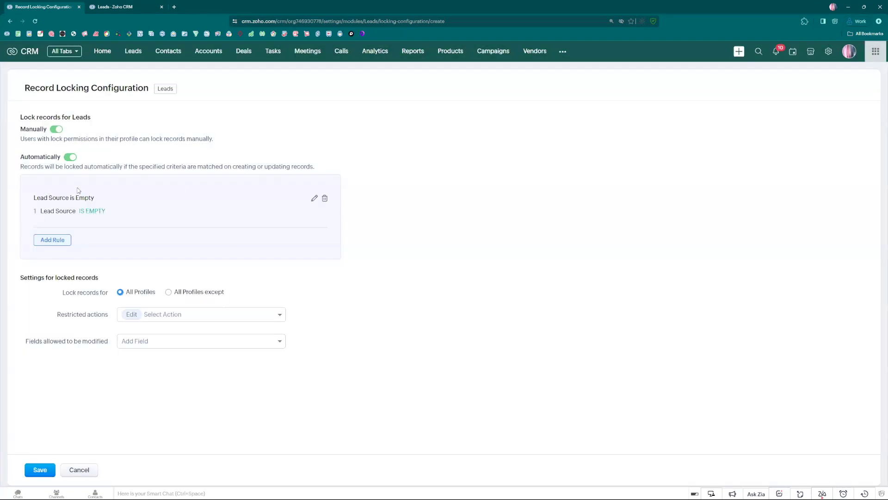
Discard an extra Add Rule dialog and keep the lock applied to All Profiles
left_click(48, 241)
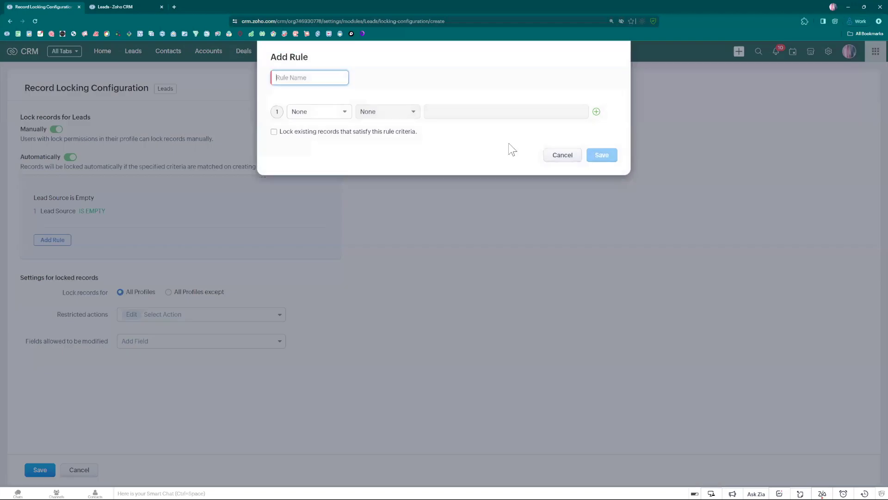
left_click(555, 160)
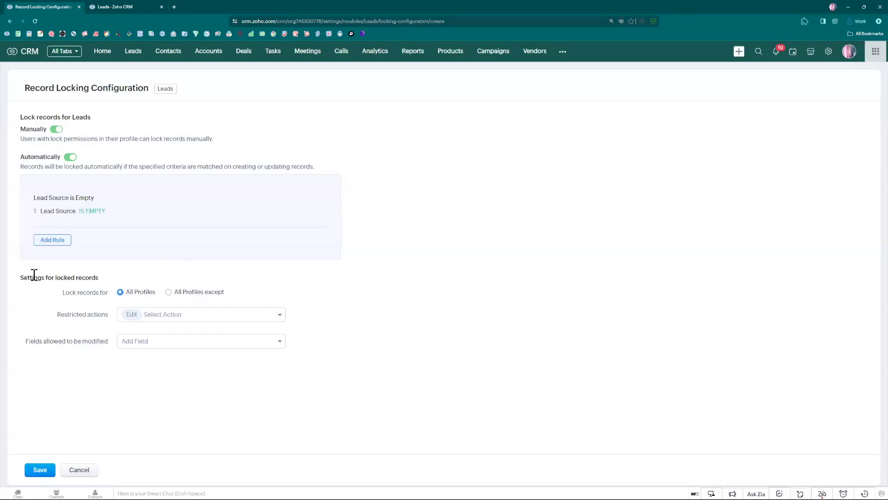
left_click(190, 293)
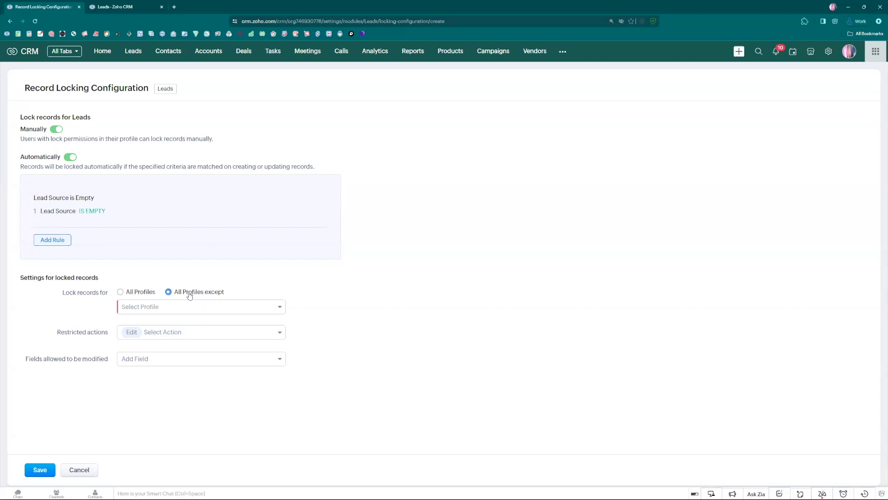
left_click(149, 307)
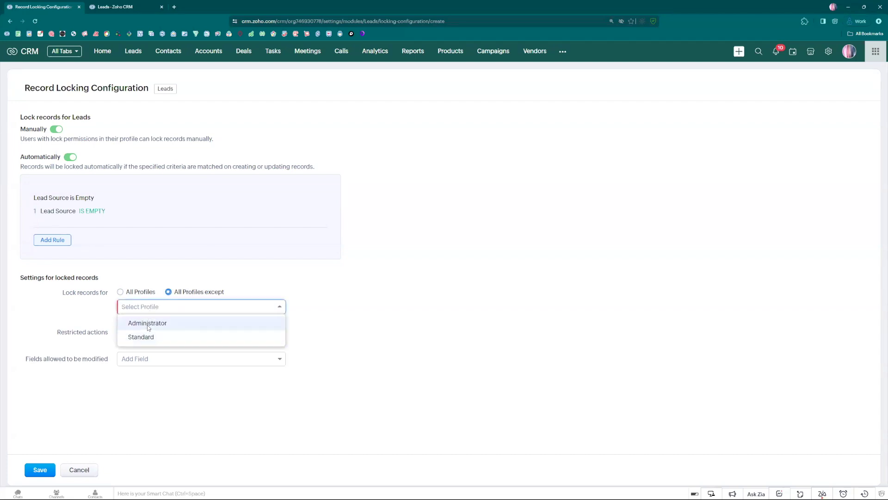
left_click(120, 291)
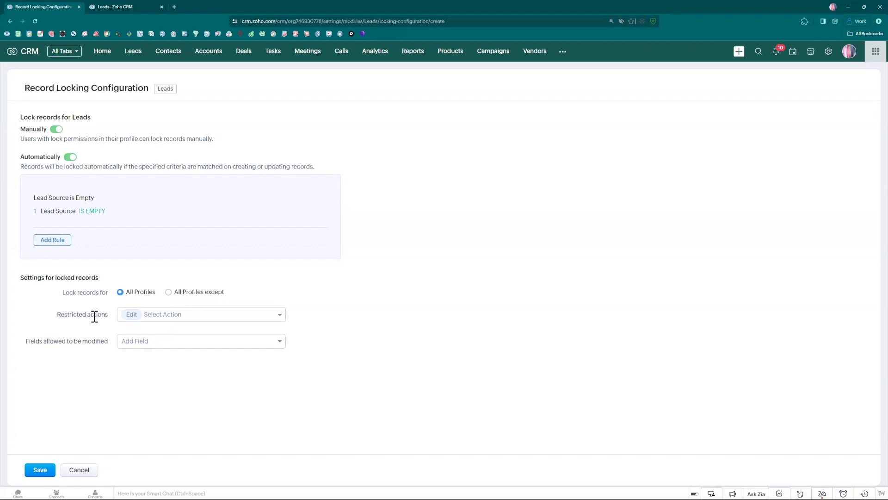
Add Convert alongside Edit in the Restricted actions list for locked leads
left_click(165, 316)
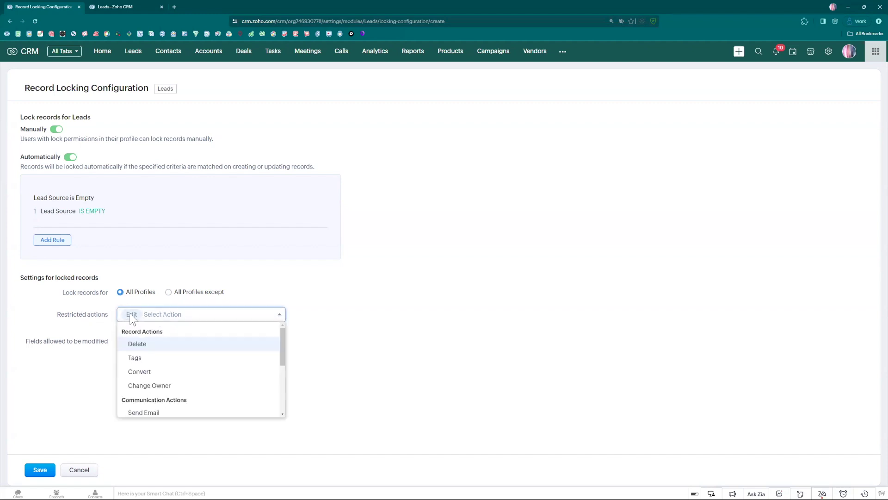
left_click(140, 372)
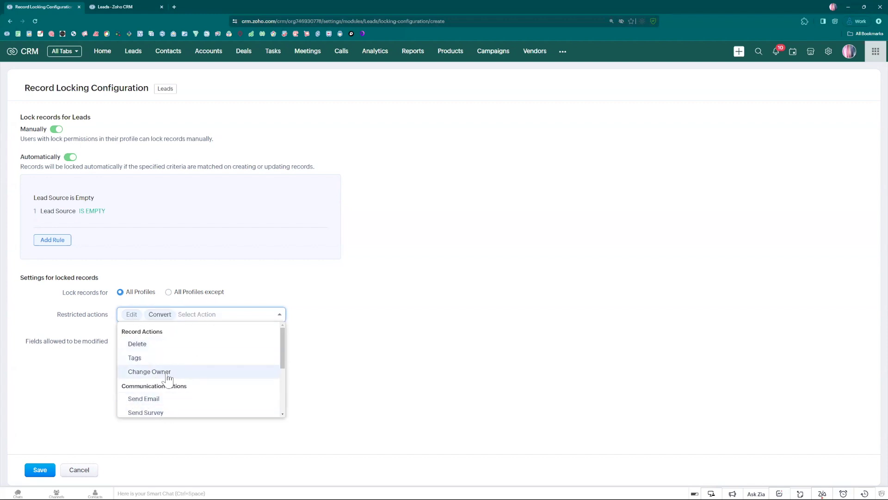
left_click(343, 326)
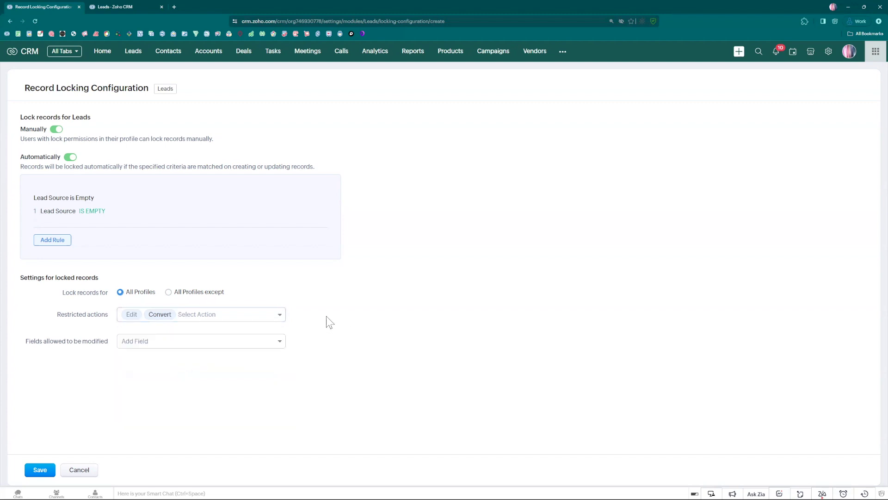
Add Lead Source to 'Fields allowed to be modified' and save the Record Locking Configuration
left_click(133, 341)
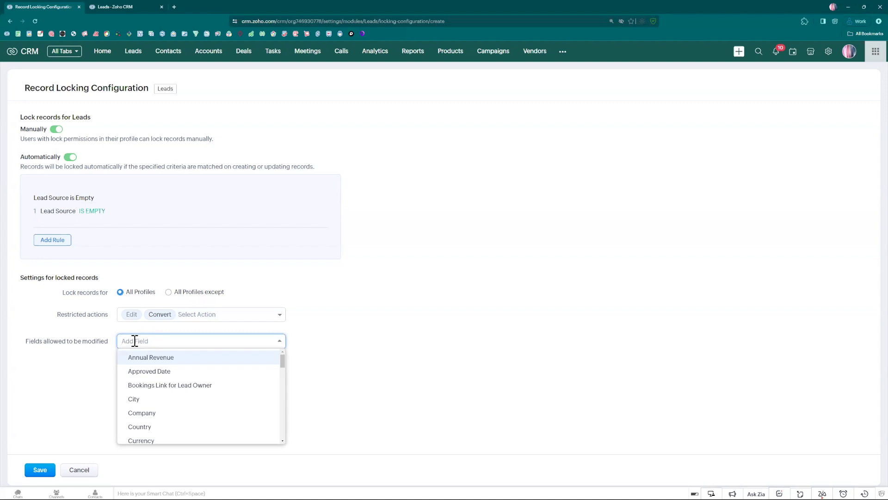
type("le")
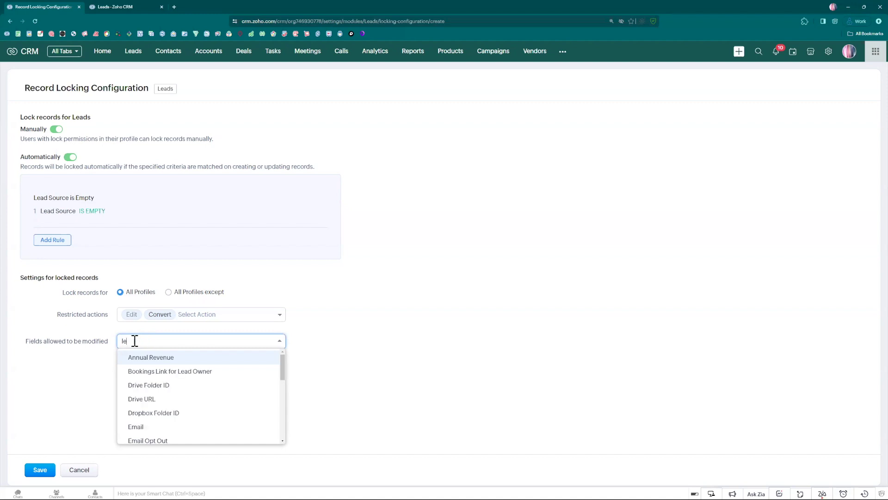
type("ad sour")
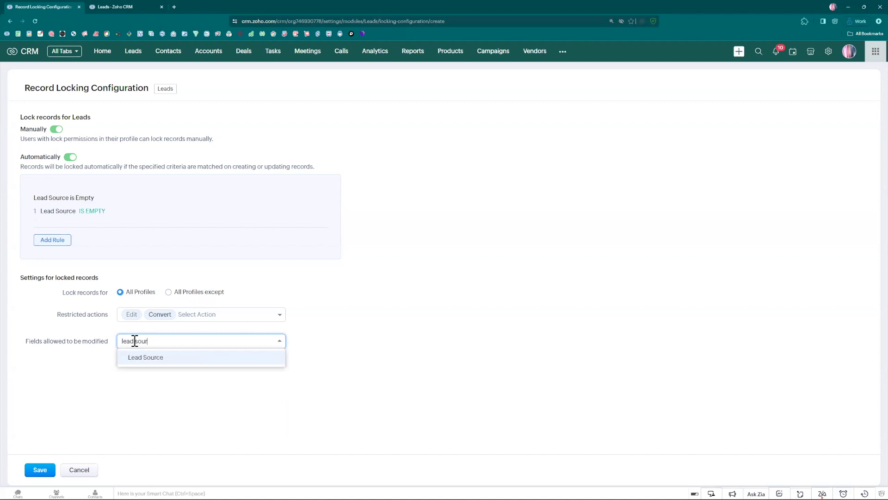
left_click(163, 358)
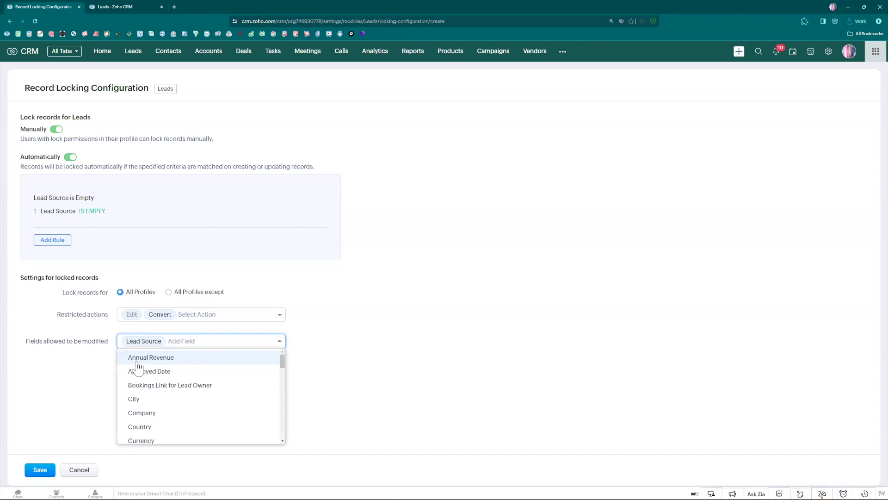
left_click(86, 370)
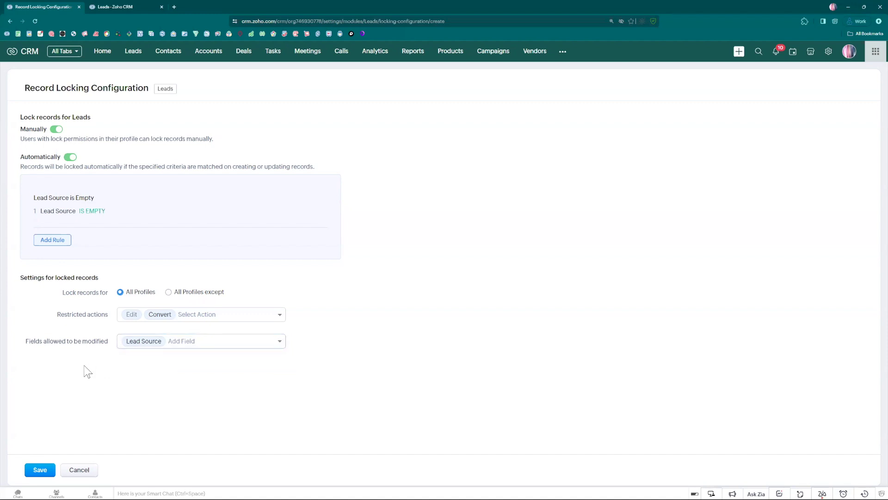
left_click(40, 475)
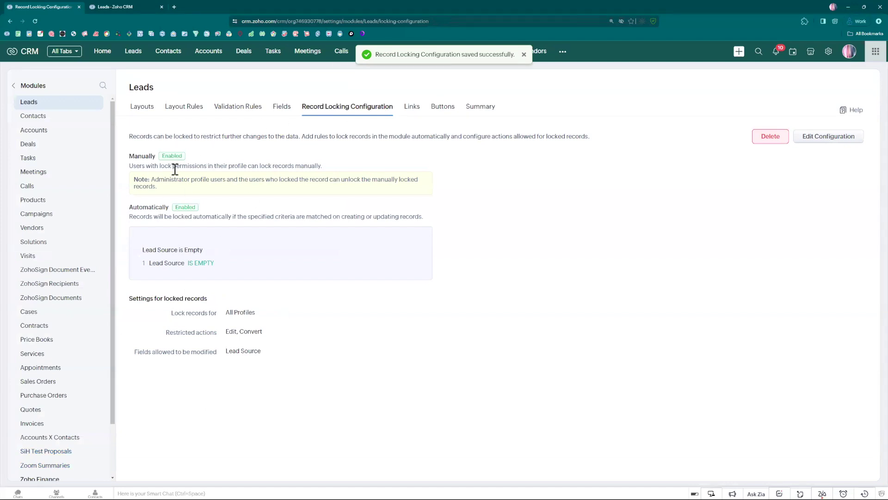
From the Leads list, start a new lead and fill in its first and last name
left_click(120, 8)
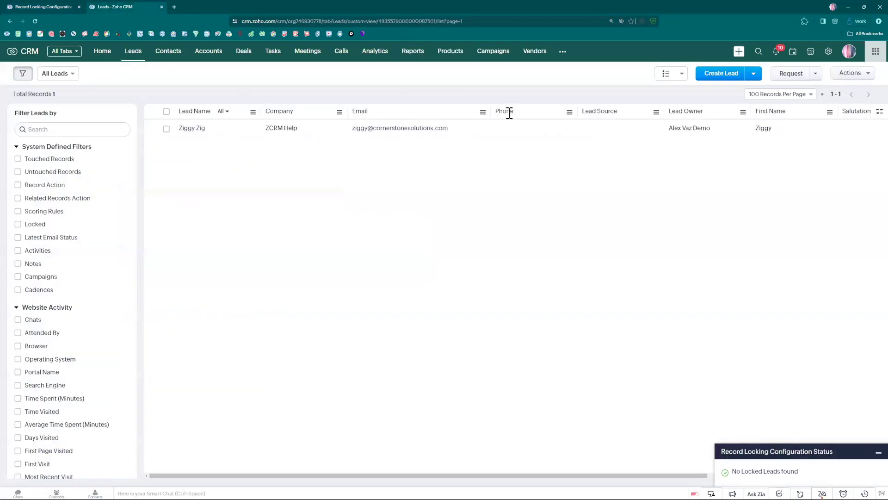
left_click(707, 75)
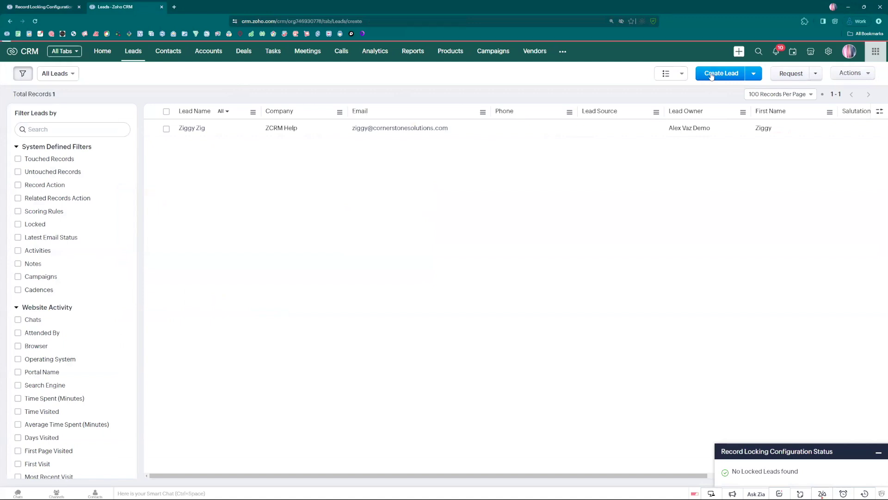
left_click(872, 452)
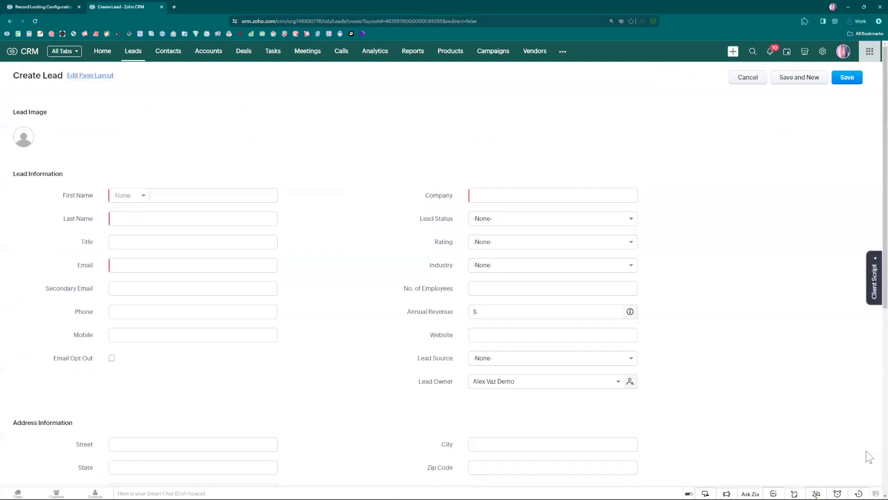
left_click(161, 196)
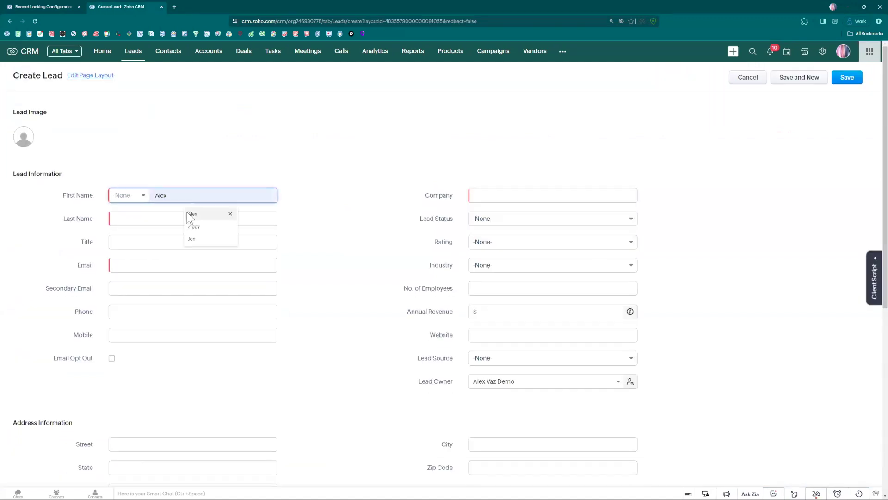
left_click(188, 213)
left_click(146, 218)
left_click(158, 251)
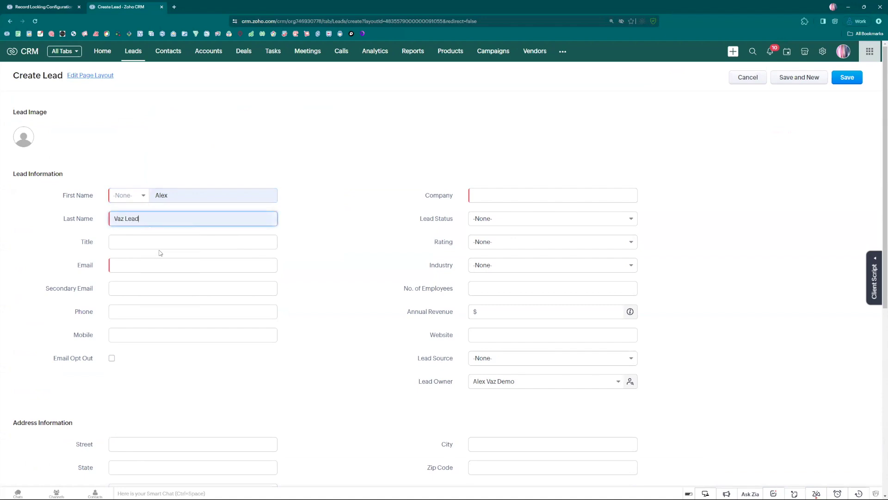
Enter the lead's email and company Cornerstone Solutions Inc., then save with Lead Source empty
left_click(122, 263)
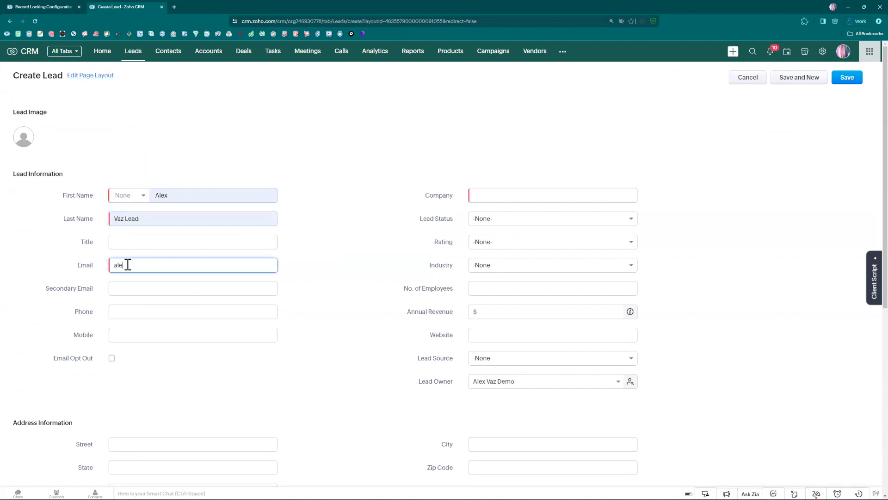
left_click(490, 192)
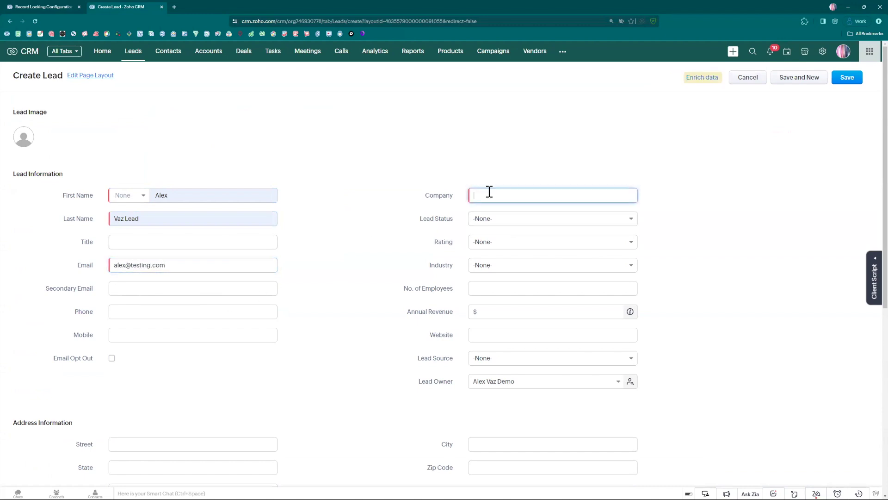
type("Cornerst")
left_click(515, 212)
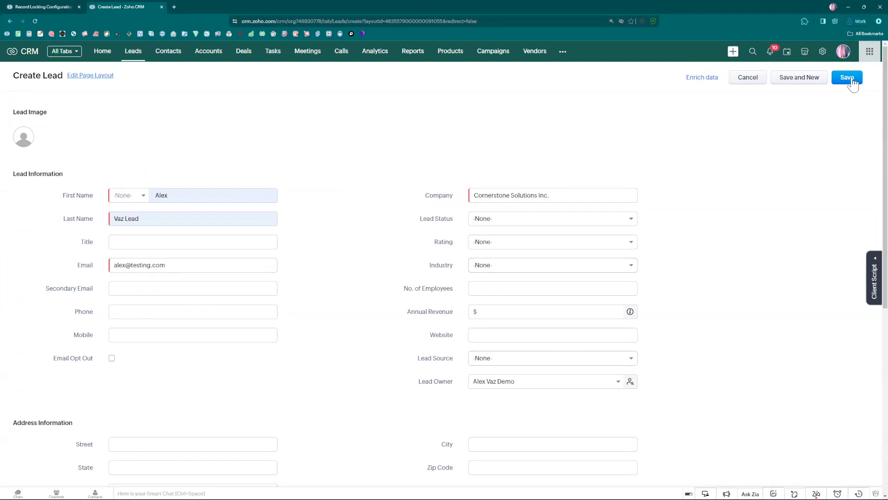
left_click(847, 77)
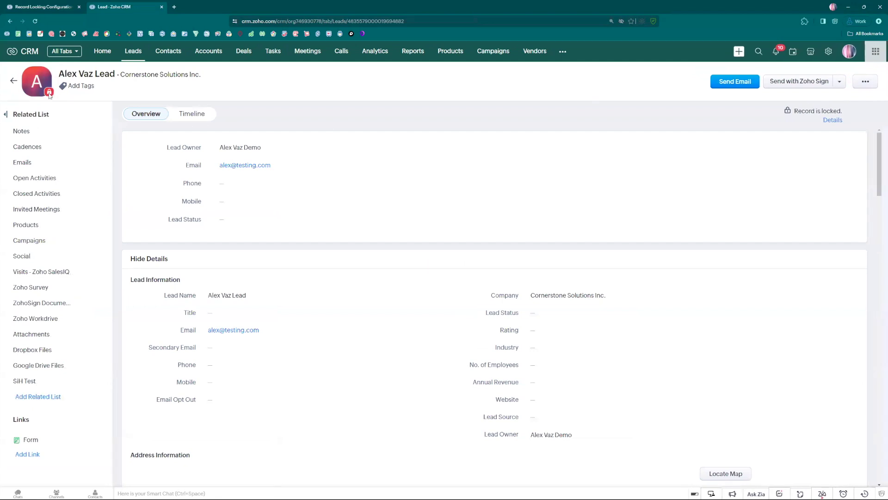
Open the new locked lead from the Leads list and start inline-editing its Lead Source
left_click(128, 55)
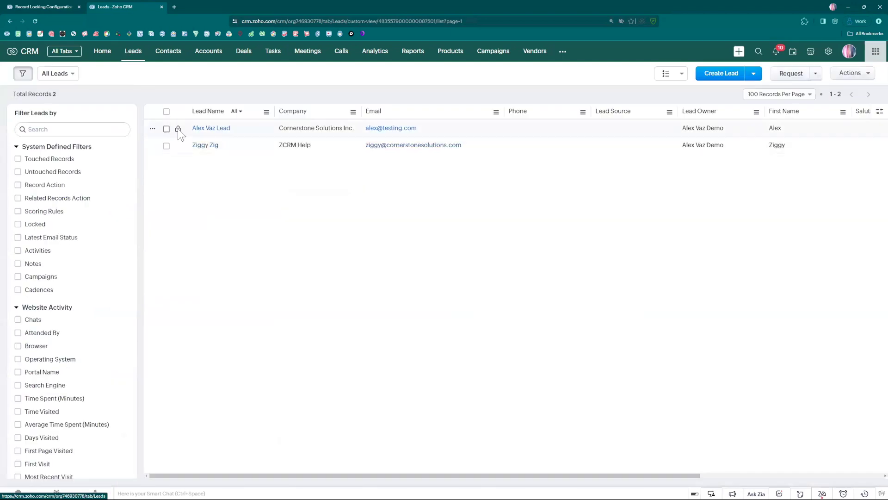
left_click(202, 128)
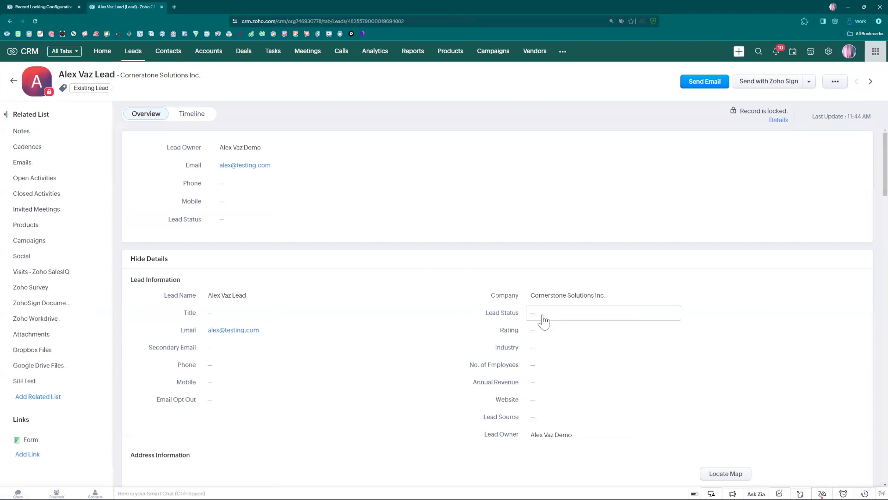
left_click(835, 82)
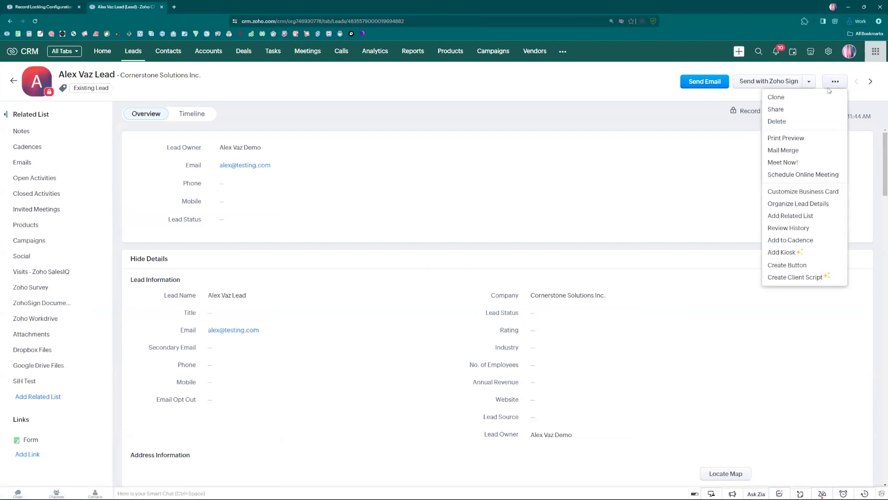
left_click(618, 94)
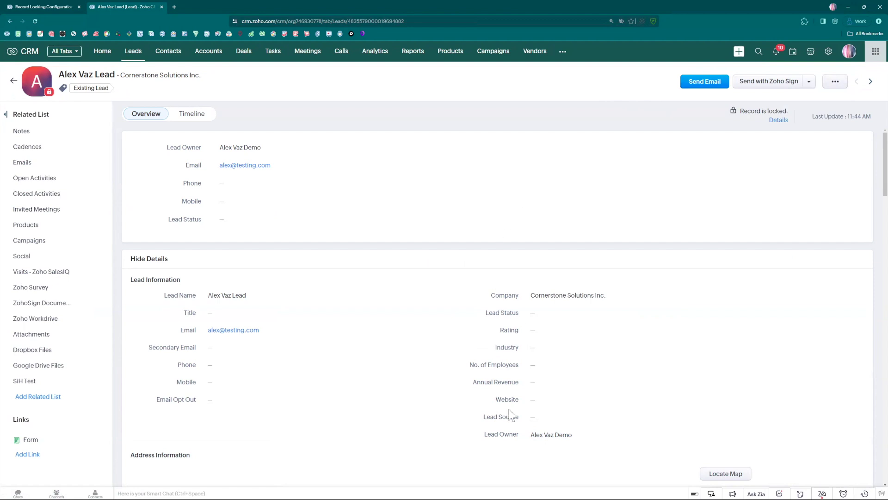
left_click(544, 420)
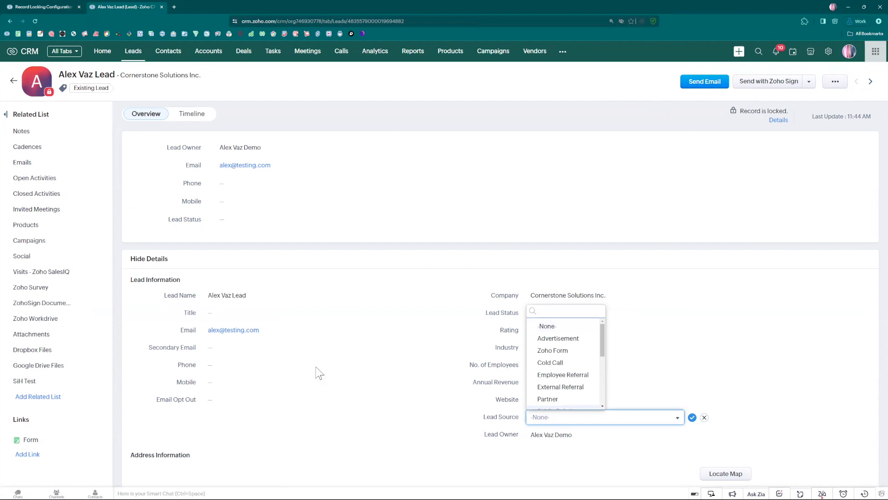
left_click(305, 251)
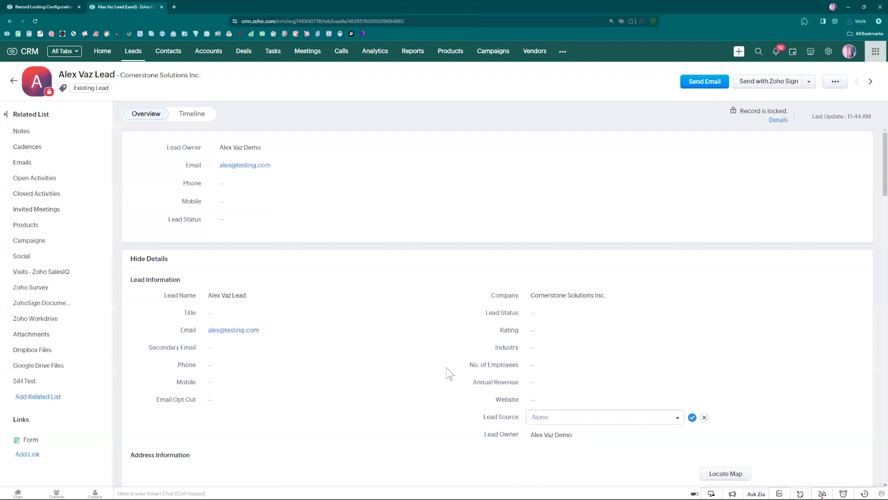
left_click(560, 421)
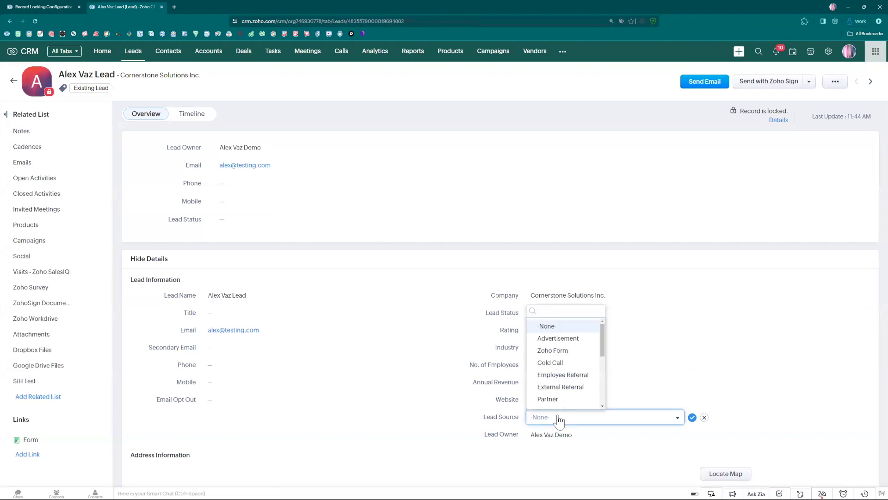
Save Advertisement as the lead's Lead Source, unlocking the record
left_click(566, 341)
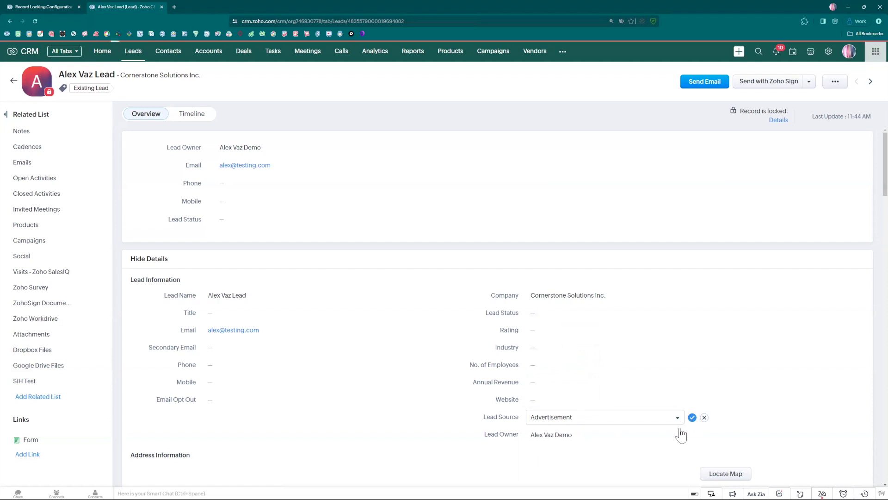
left_click(692, 417)
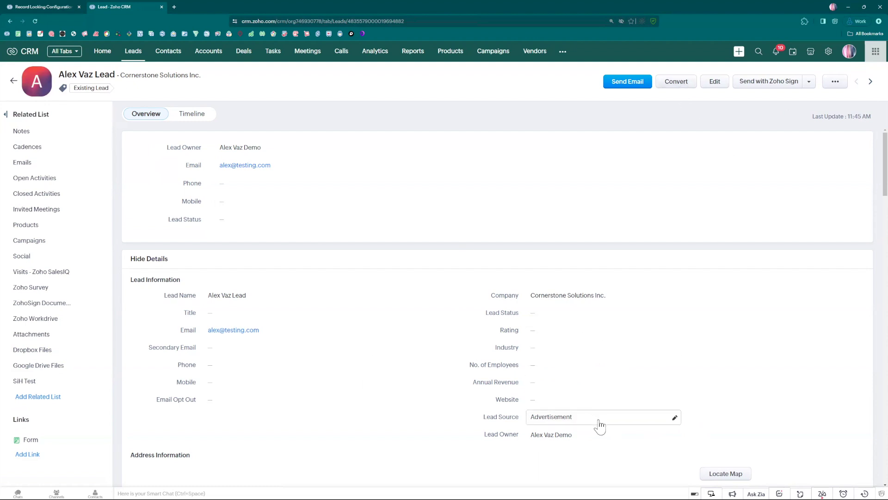
left_click(638, 423)
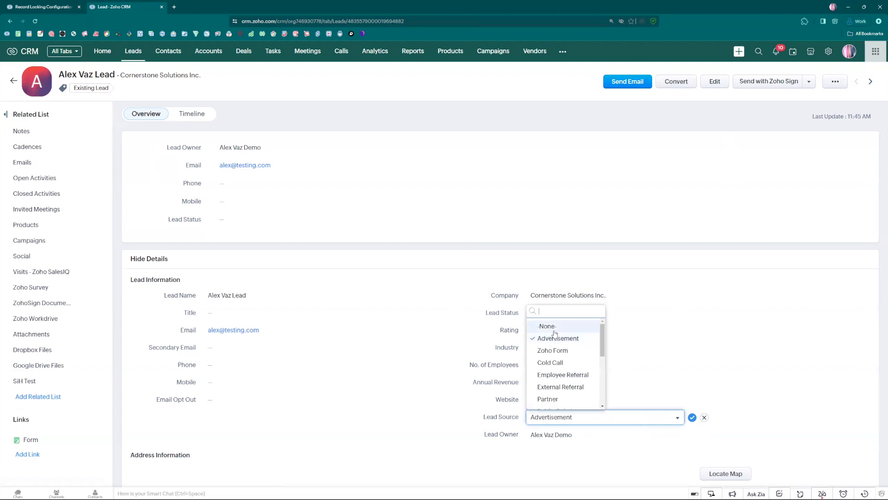
Change the lead's Lead Source back to -None- and confirm it
left_click(547, 327)
left_click(692, 418)
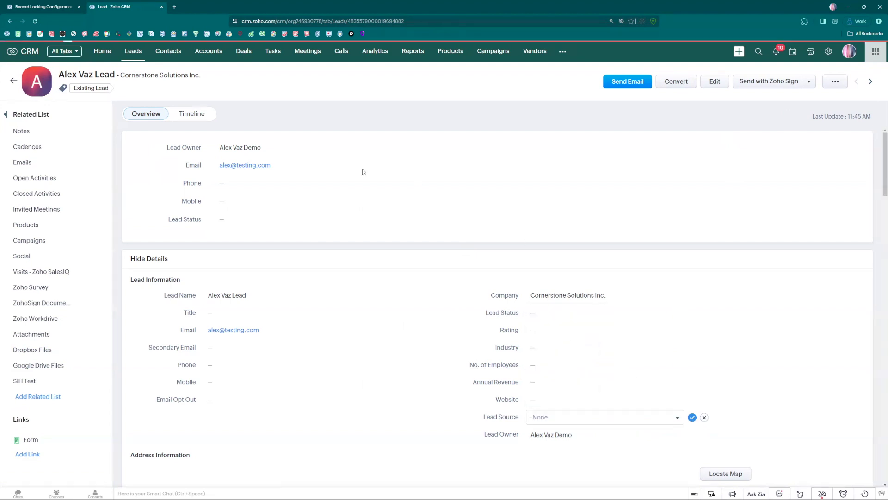